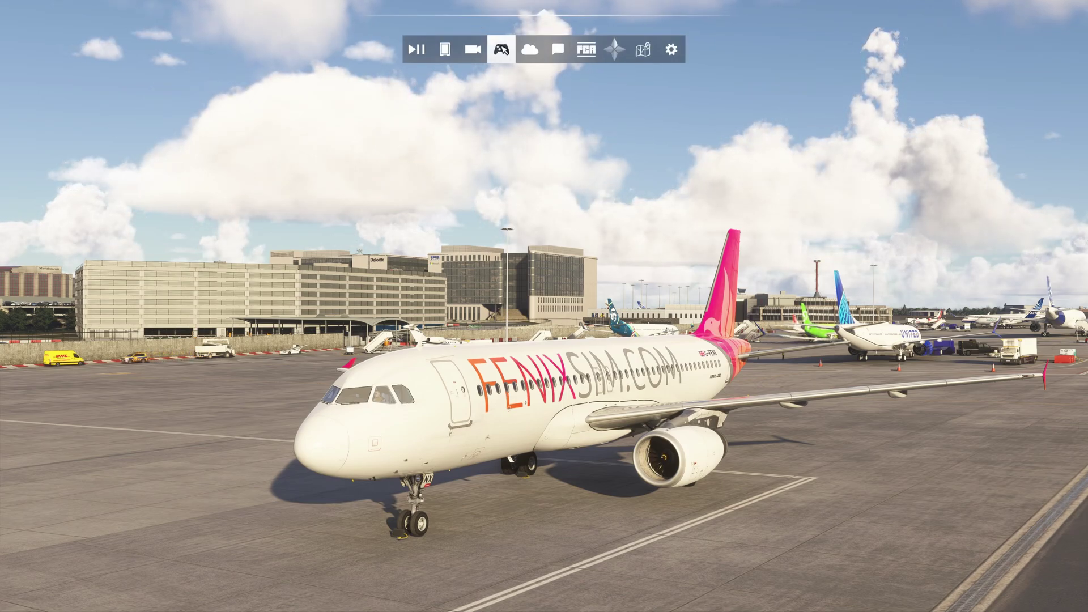
- Open the Controls settings and select the Bravo Throttle Quadrant in the Devices List
left_click(506, 54)
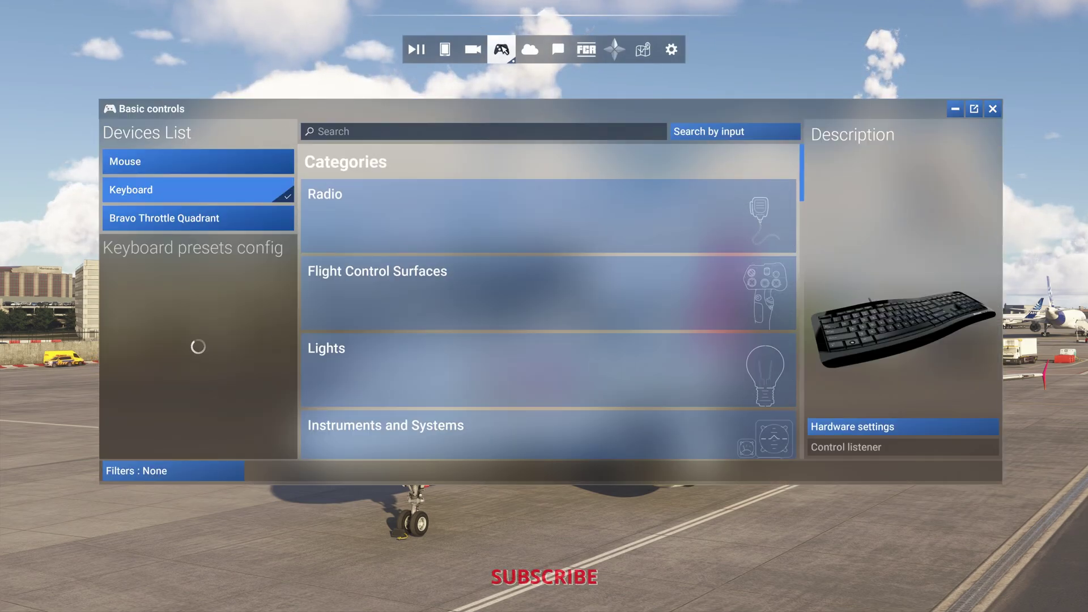
left_click(994, 109)
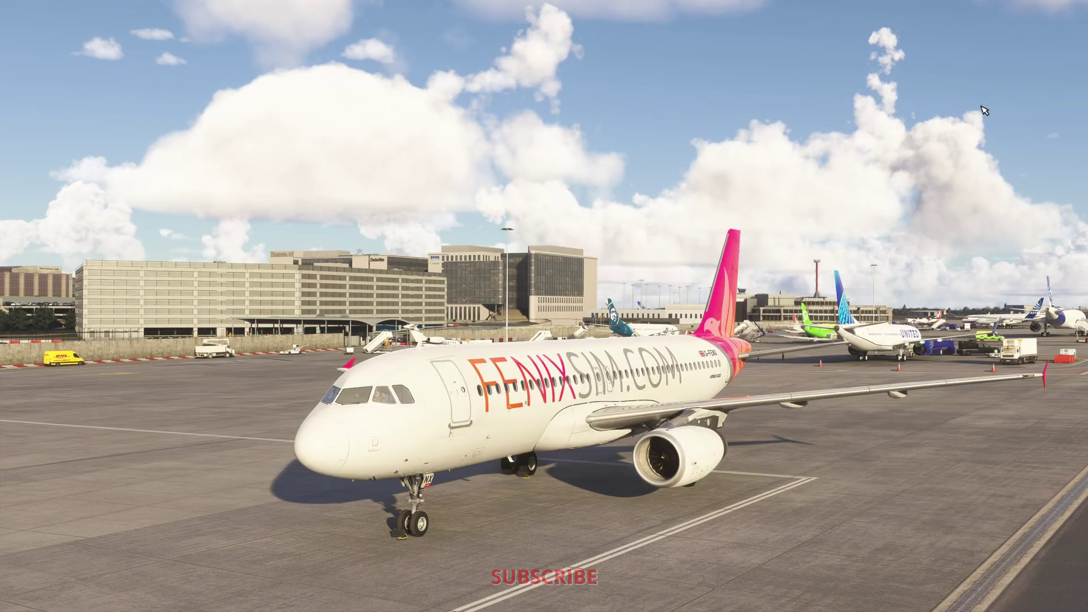
key("Escape")
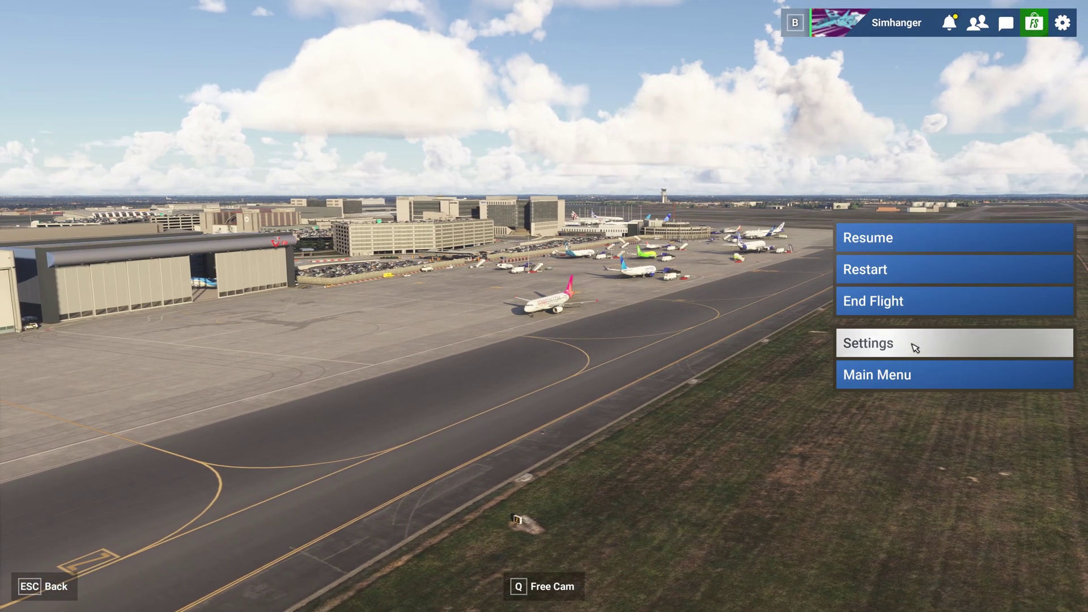
left_click(916, 348)
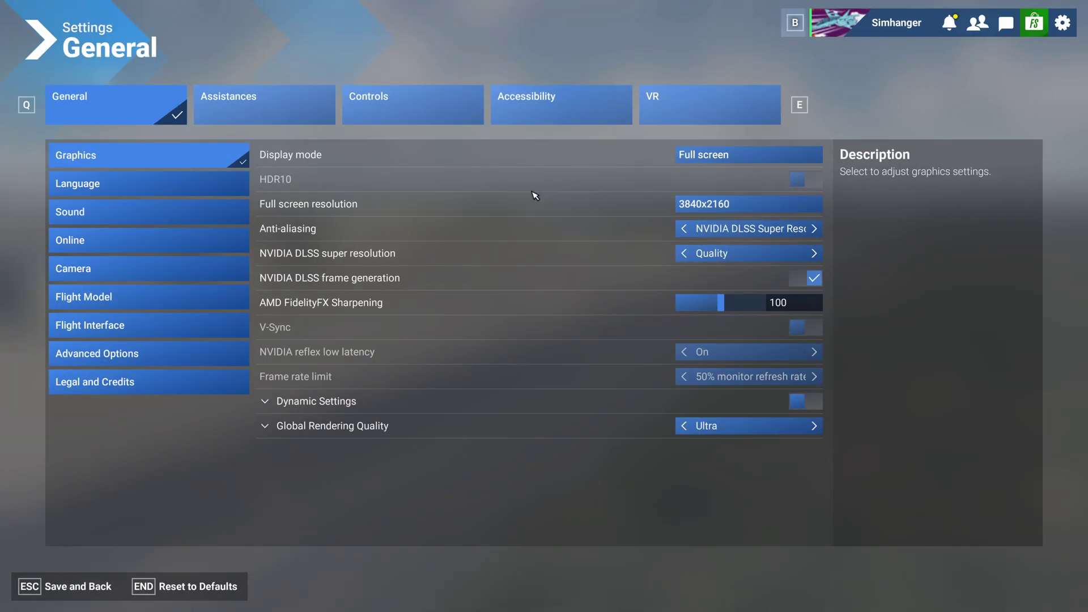
left_click(419, 102)
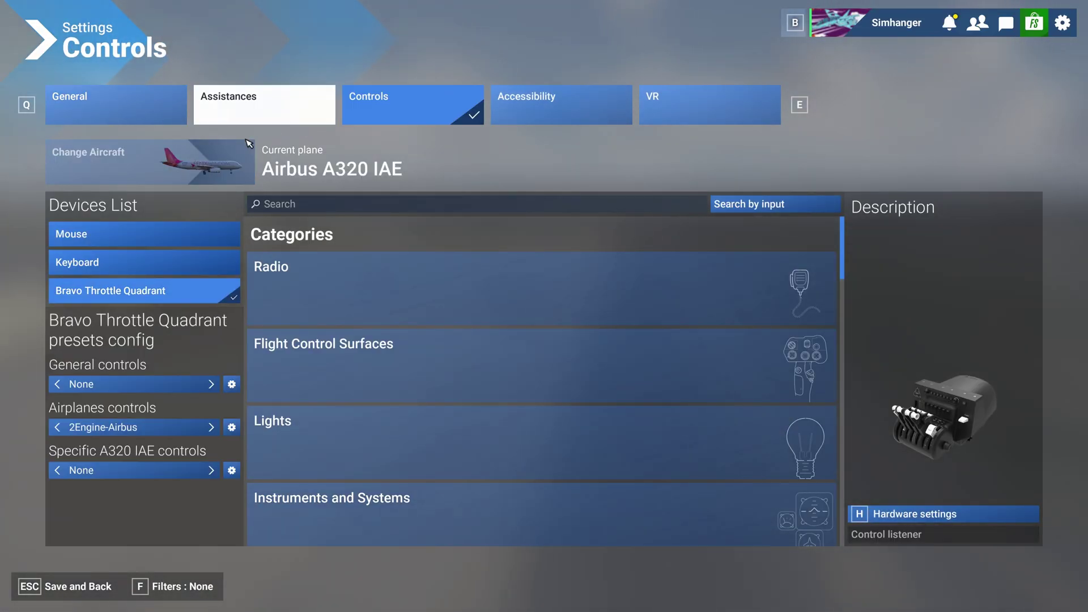
left_click(150, 267)
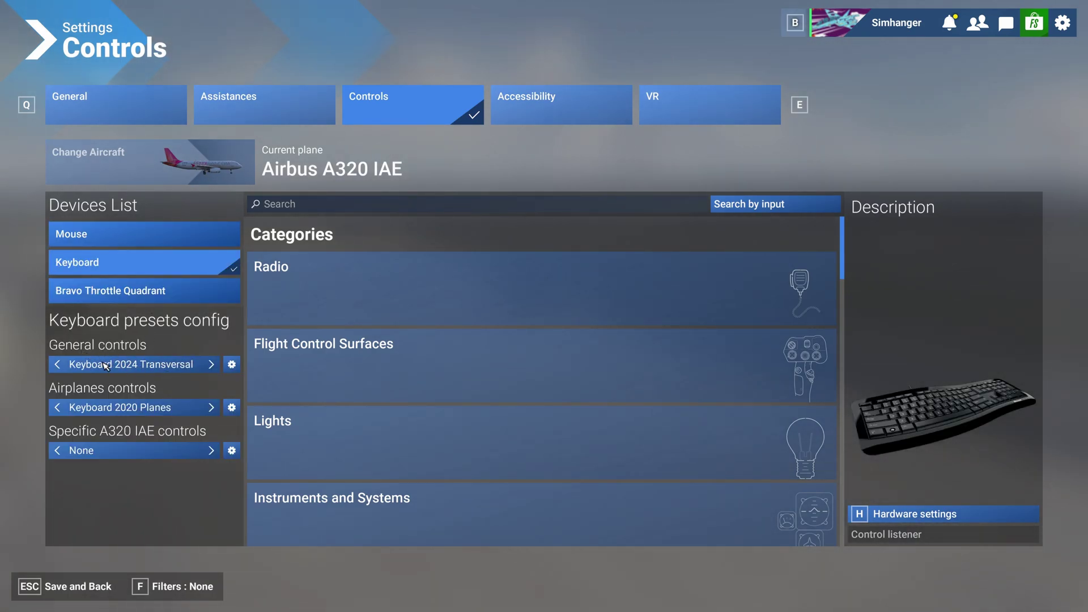
left_click(135, 293)
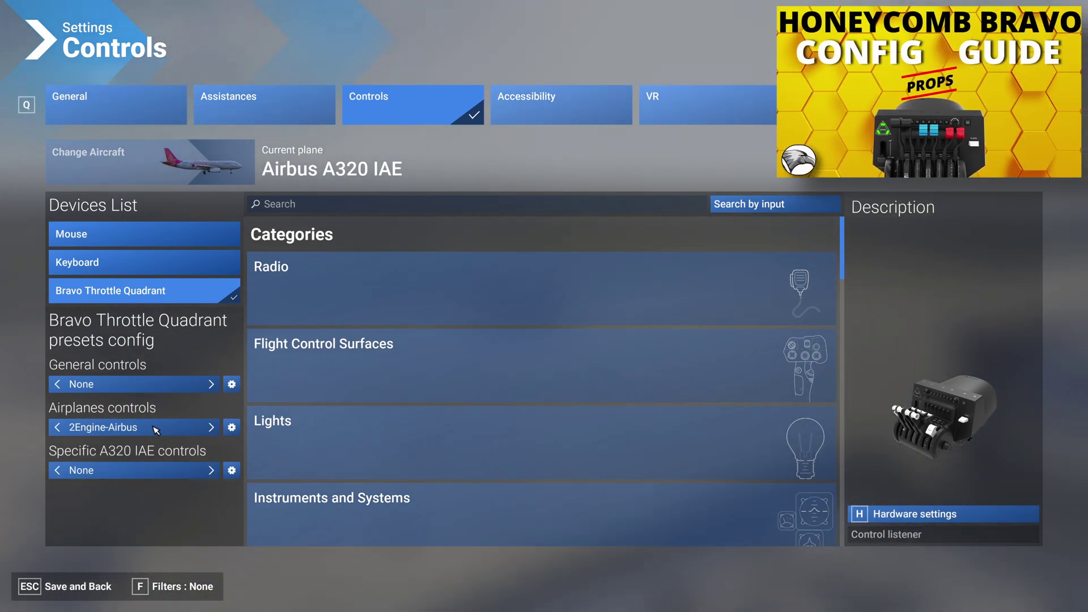
- Open the options for the 2Engine-Airbus airplanes profile and choose Duplicate
left_click(233, 428)
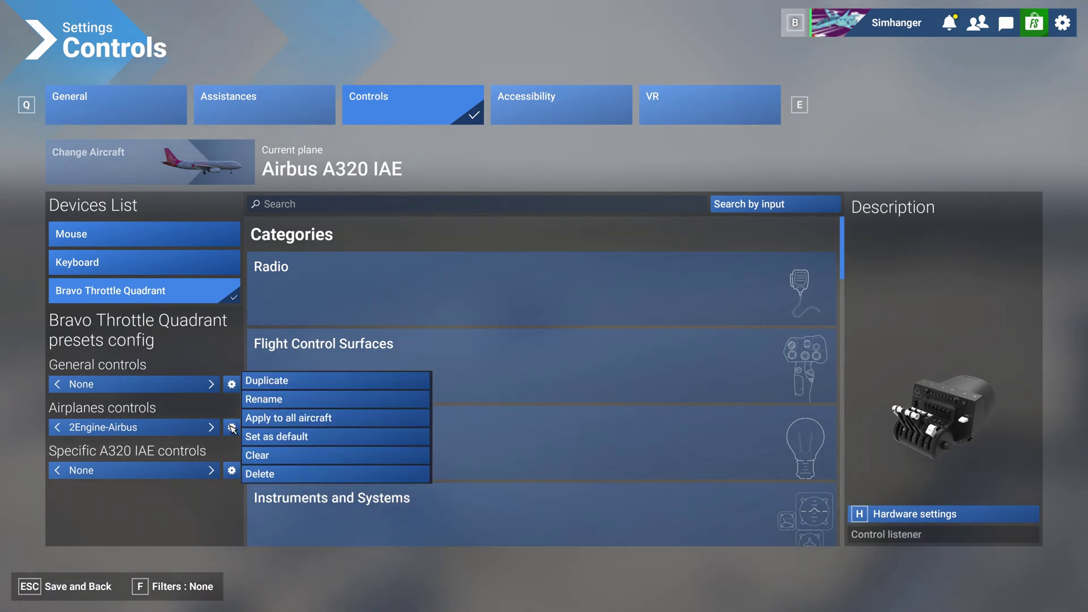
left_click(280, 384)
- Create the duplicated profile named 'Fenix A320' and filter the list to assigned bindings
left_click(486, 277)
type("Fenix A320")
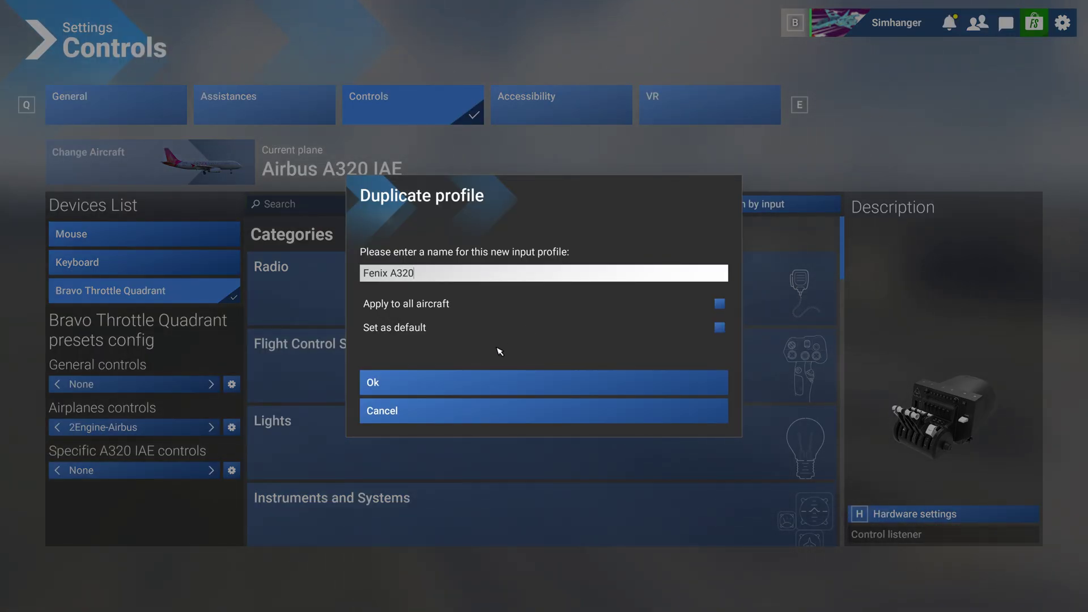
left_click(478, 391)
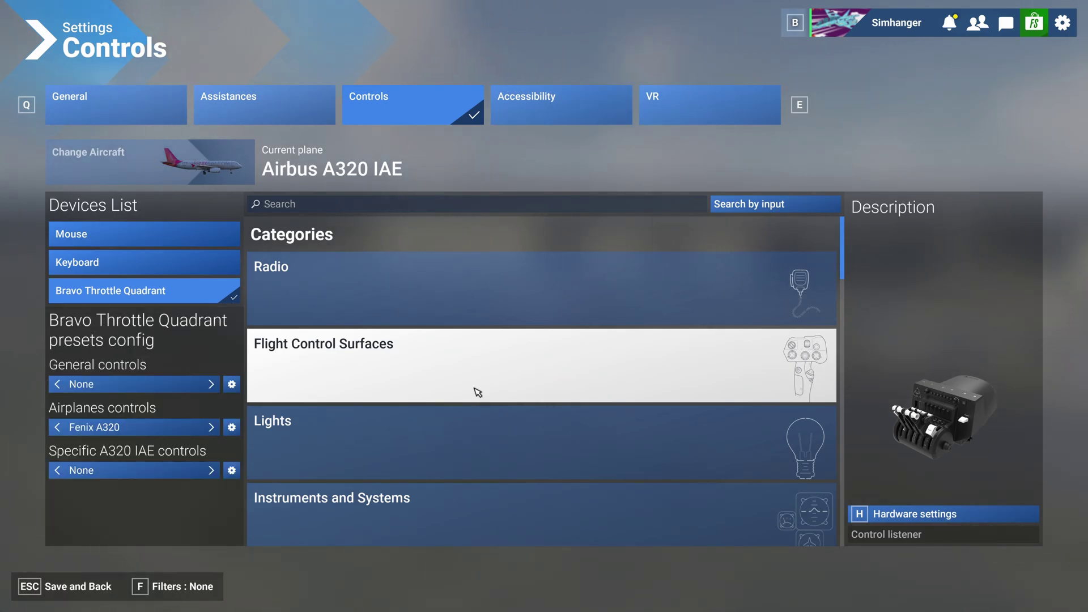
left_click(167, 587)
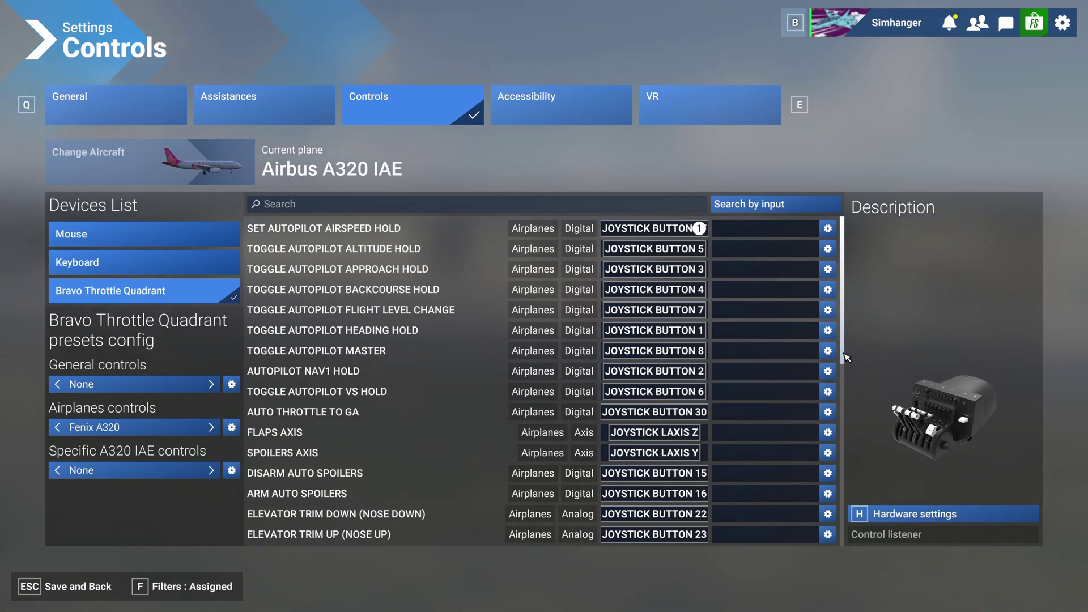
- Browse the assigned bindings and search the list for 'throttle'
scroll(843, 360, "down", 5)
scroll(845, 411, "down", 8)
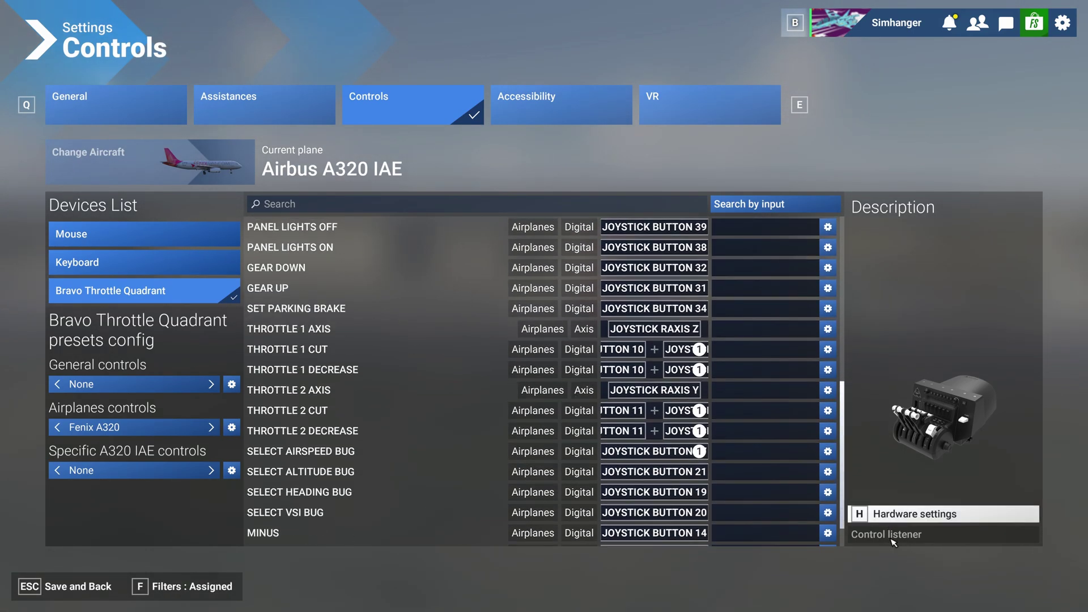
scroll(843, 407, "up", 8)
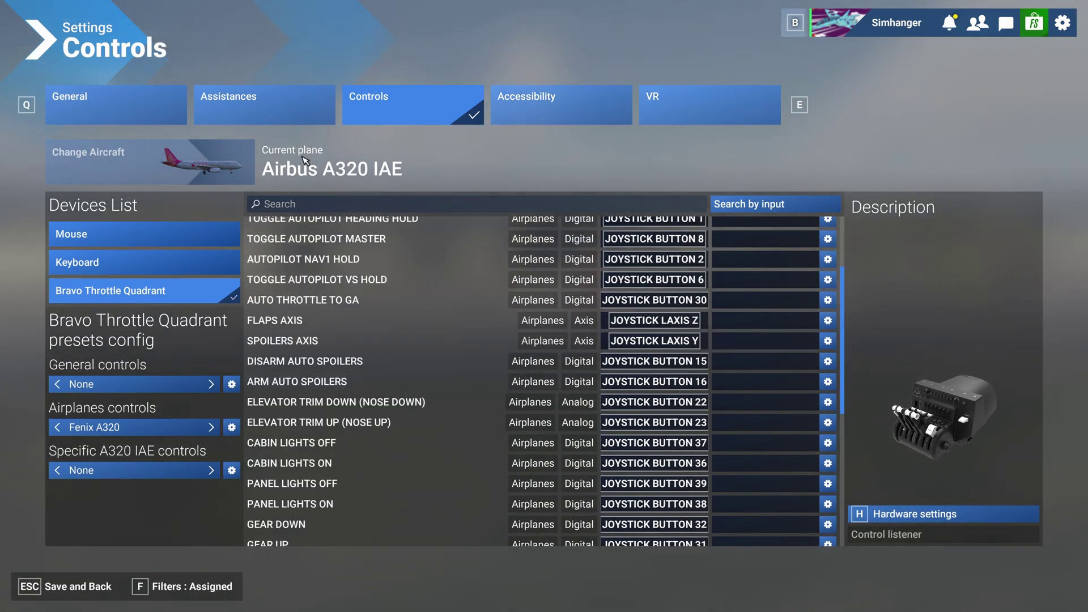
left_click(293, 206)
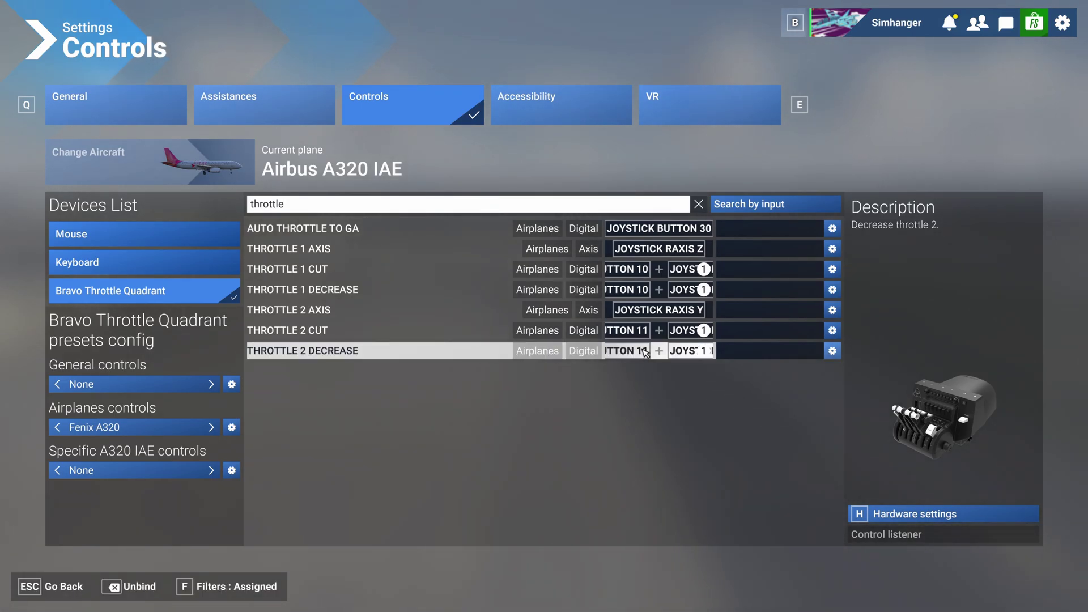
- Unbind THROTTLE 2 DECREASE, THROTTLE 2 CUT, THROTTLE 1 DECREASE and THROTTLE 1 CUT
key("BackSpace")
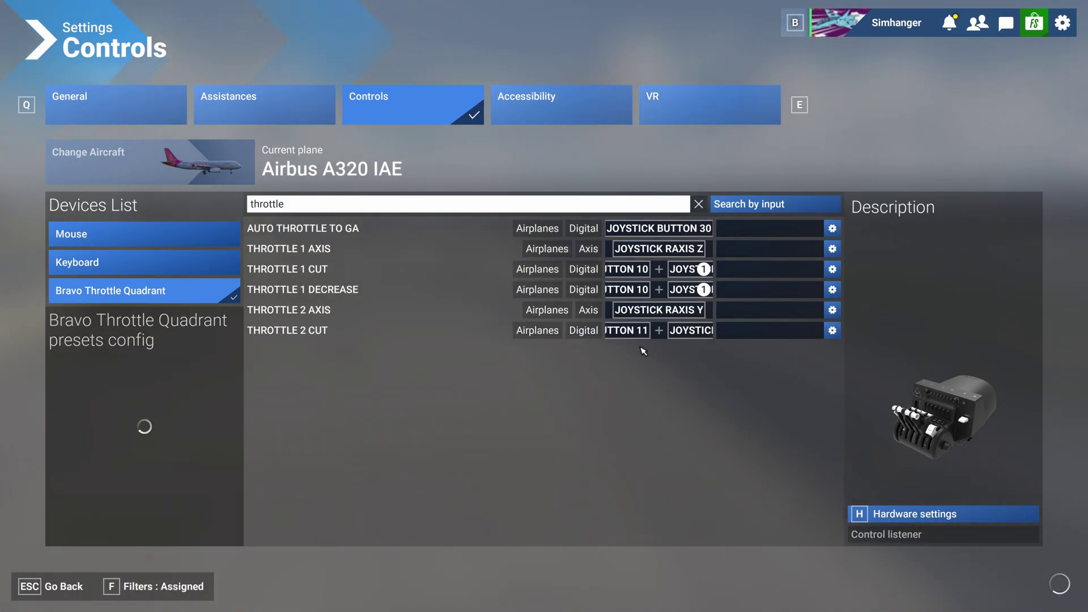
key("BackSpace")
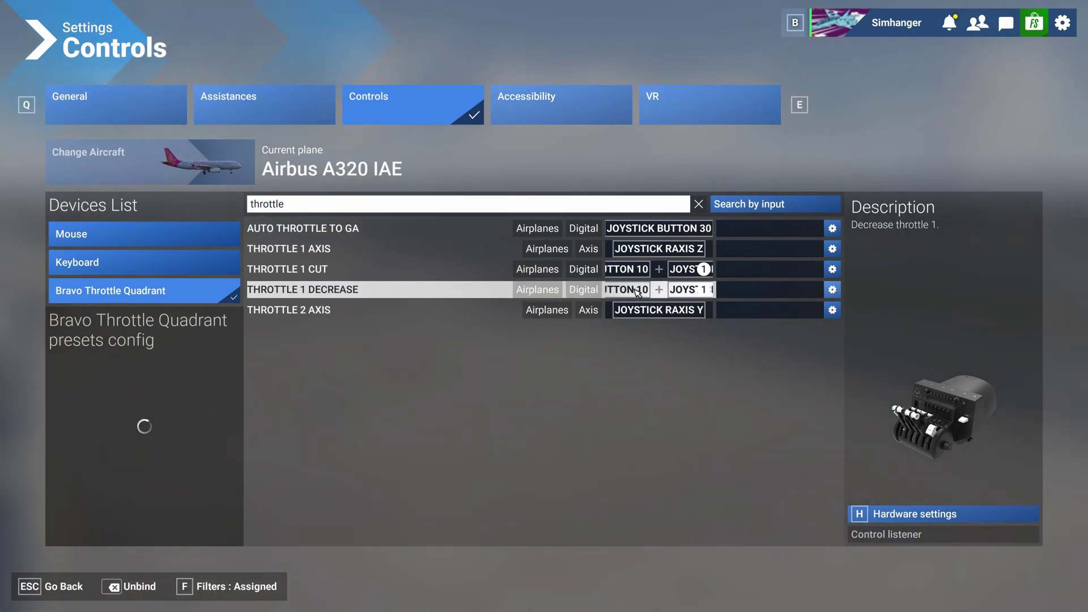
key("BackSpace")
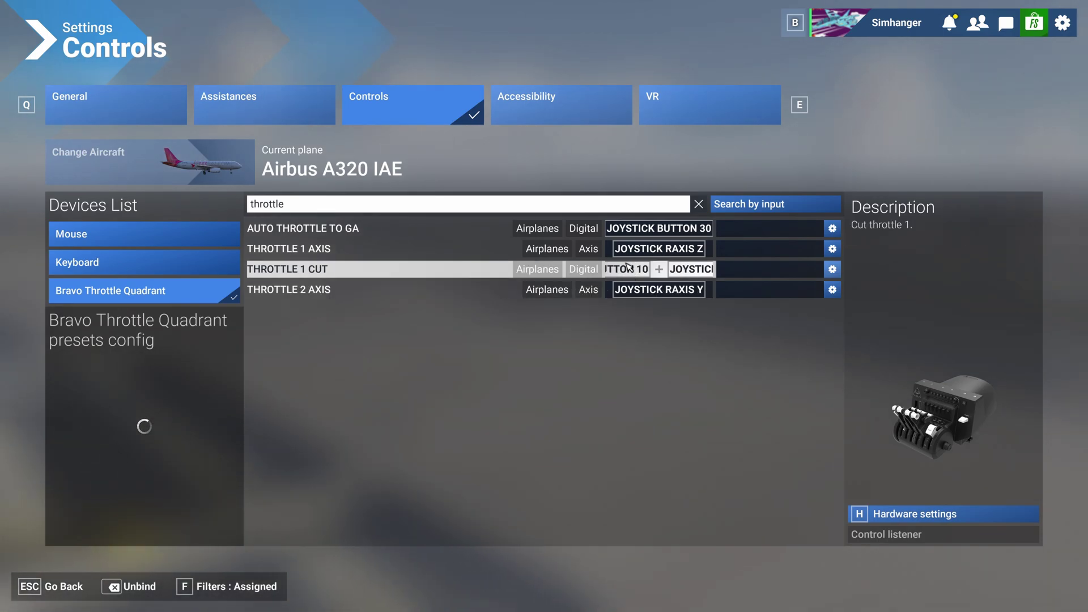
key("BackSpace")
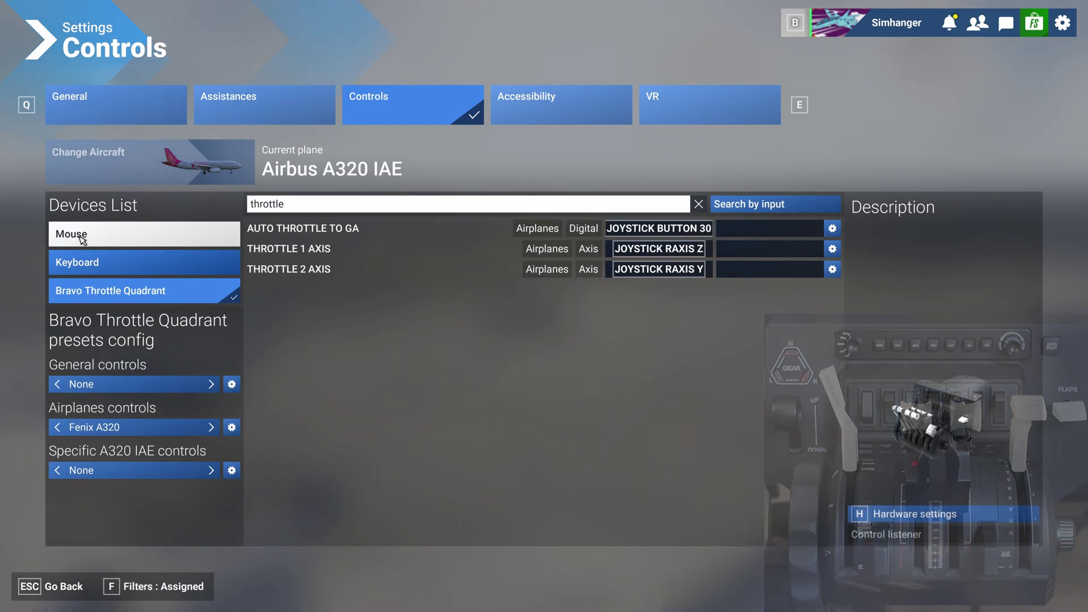
left_click(193, 590)
- Bind HOLD THROTTLE REVERSE THRUST to two buttons and THROTTLE 1 CUT to joystick button 10
left_click(184, 589)
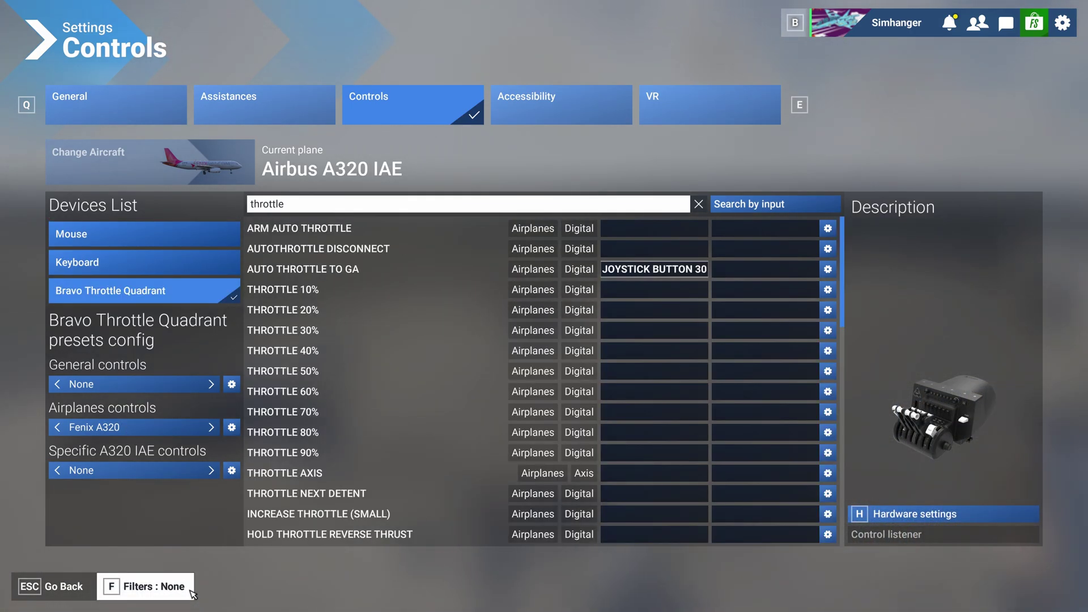
scroll(329, 525, "down", 6)
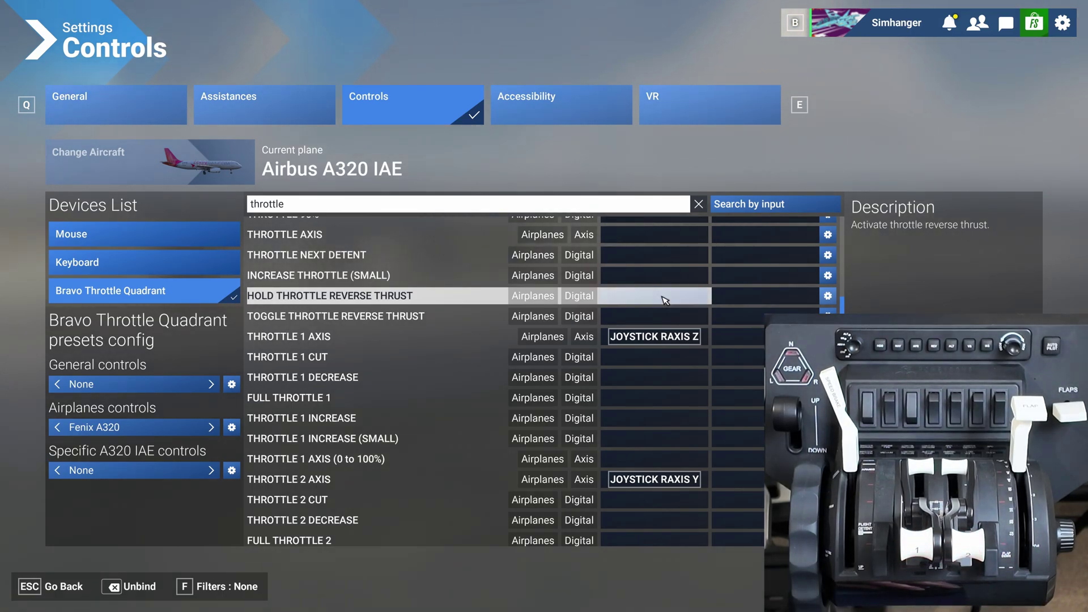
left_click(666, 301)
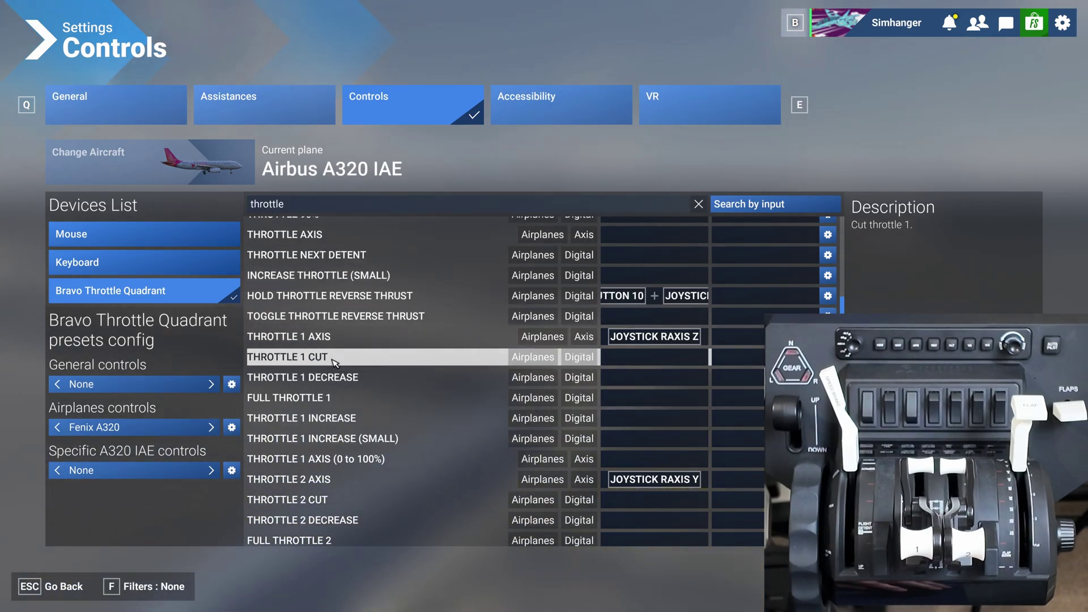
left_click(647, 361)
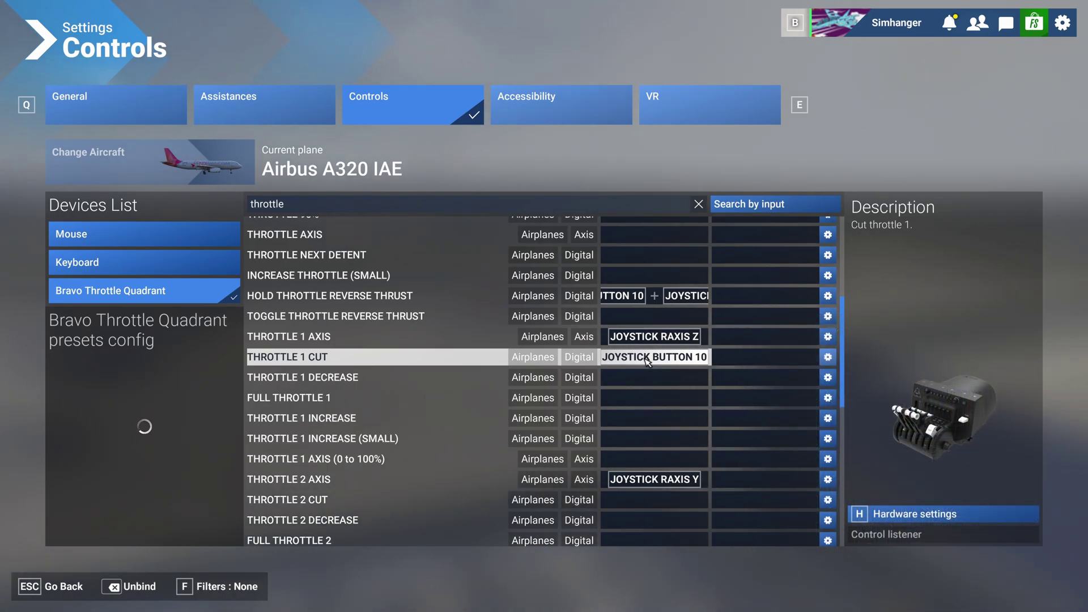
left_click(828, 358)
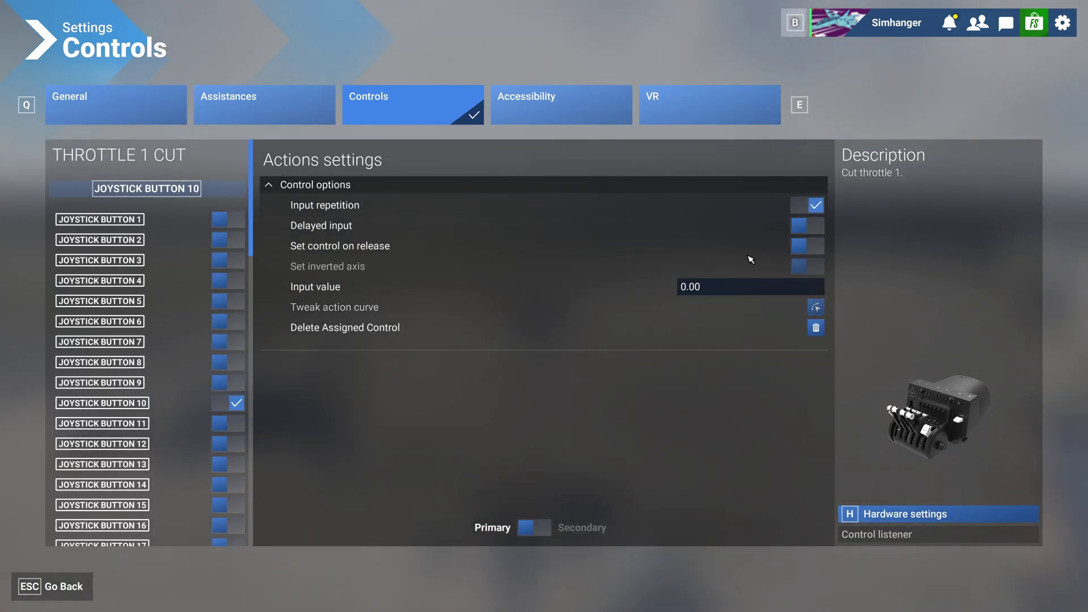
- Set THROTTLE 1 CUT to act on button release and return to the binding list
left_click(803, 249)
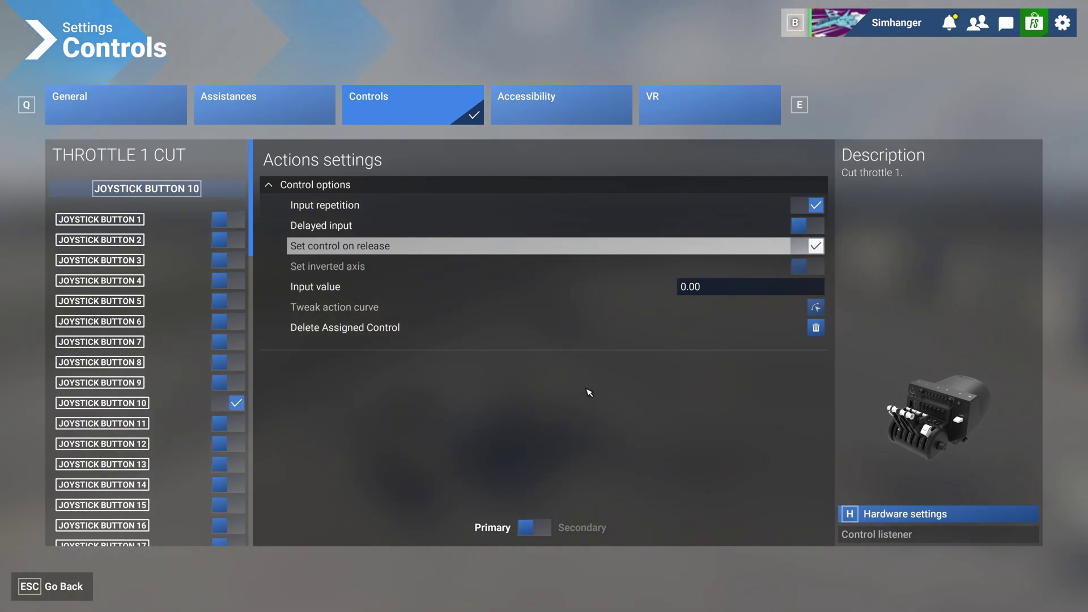
left_click(64, 590)
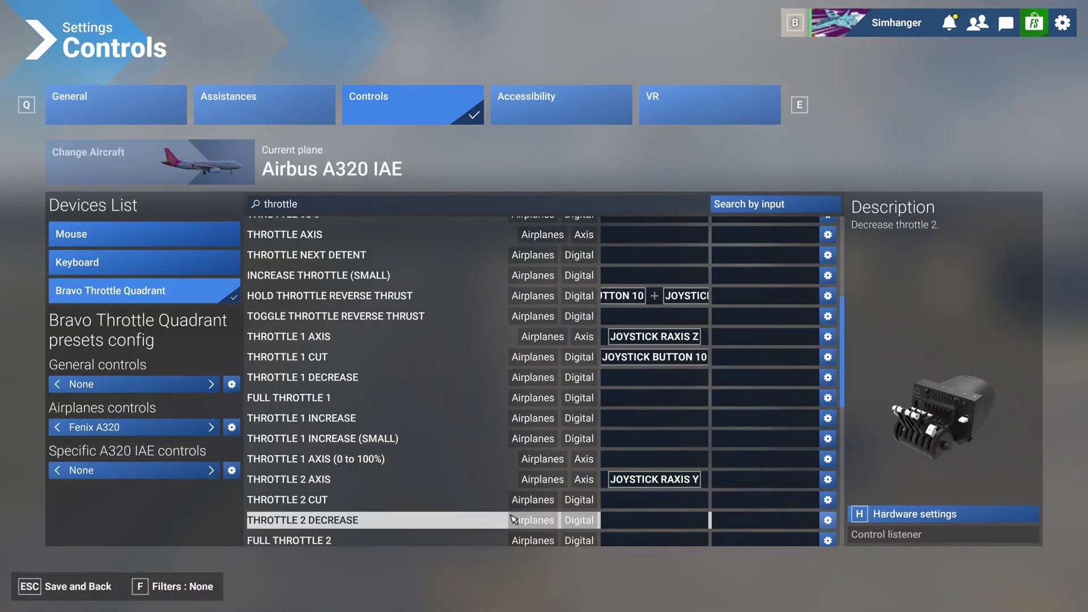
- Bind THROTTLE 2 CUT to joystick button 11, acting on release
left_click(652, 503)
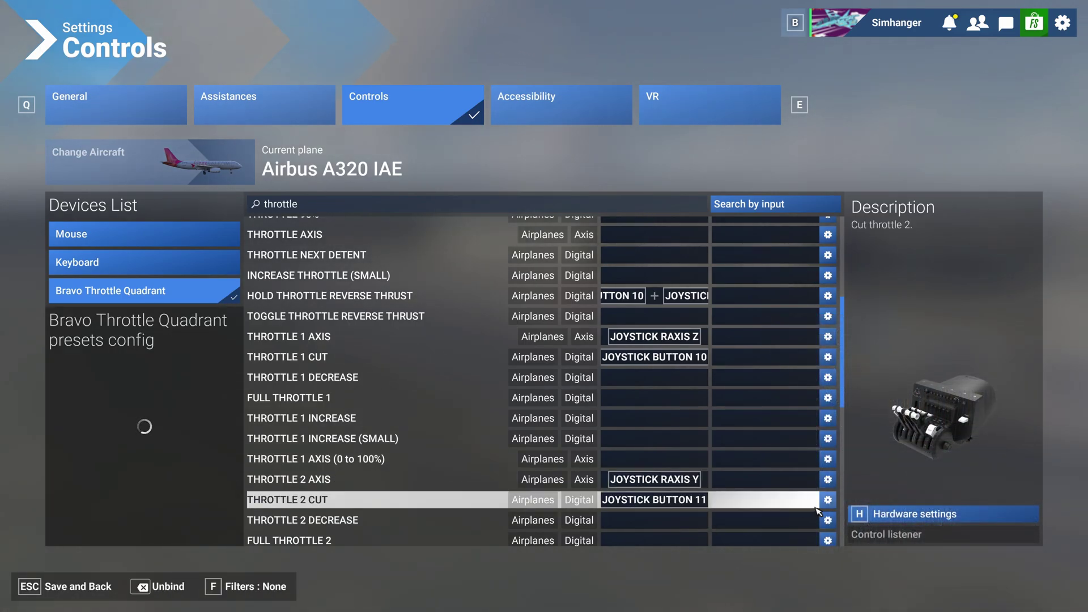
left_click(828, 500)
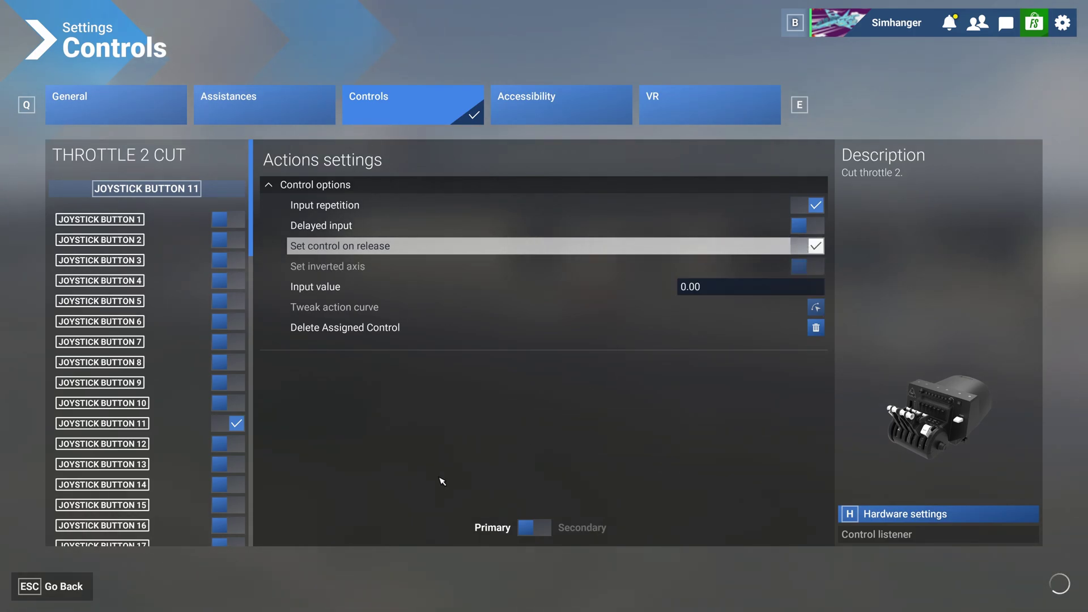
left_click(74, 587)
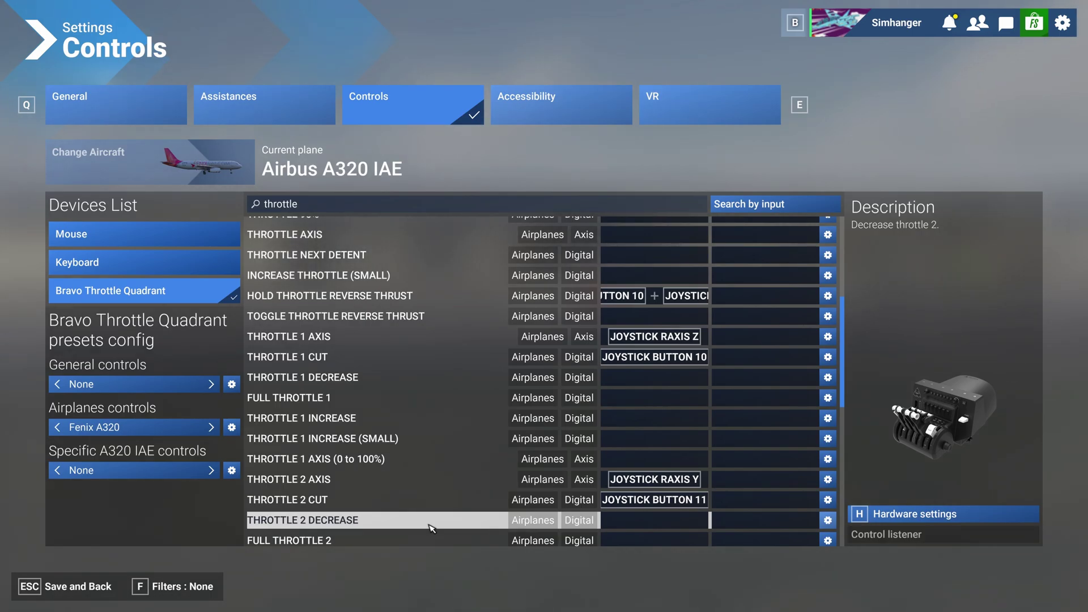
- Bind DECREASE THROTTLE to the two reverse-detent buttons, including joystick button 26
scroll(432, 526, "down", 3)
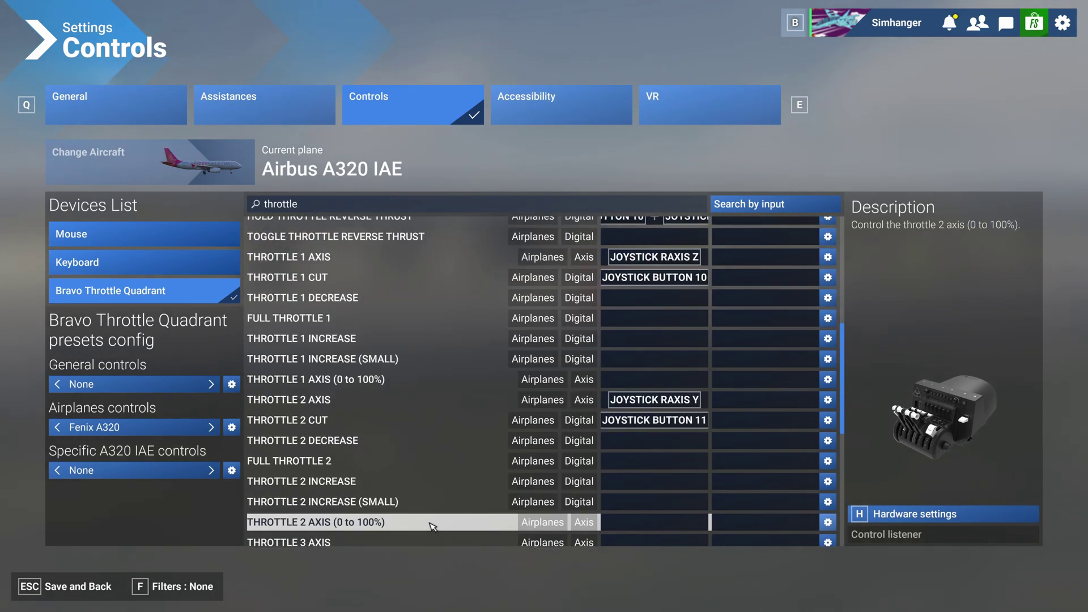
scroll(433, 526, "up", 4)
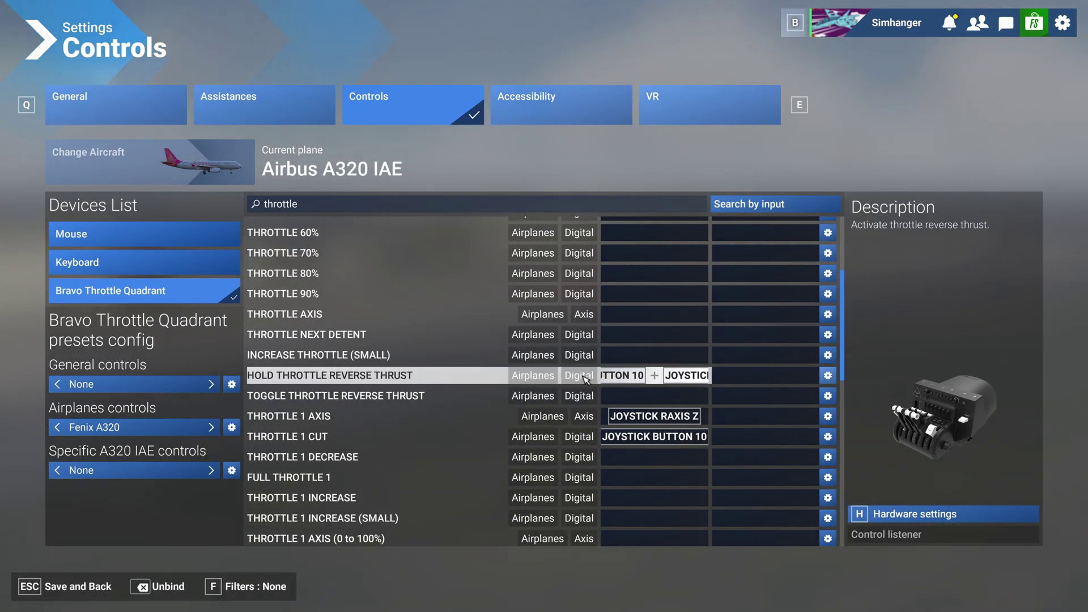
scroll(457, 455, "down", 3)
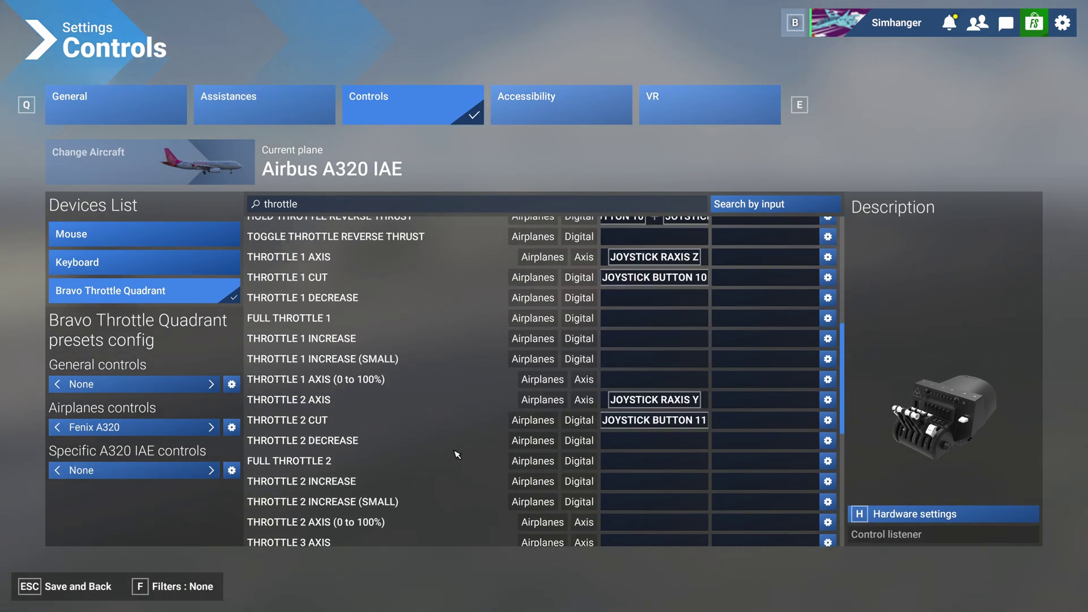
scroll(457, 455, "down", 6)
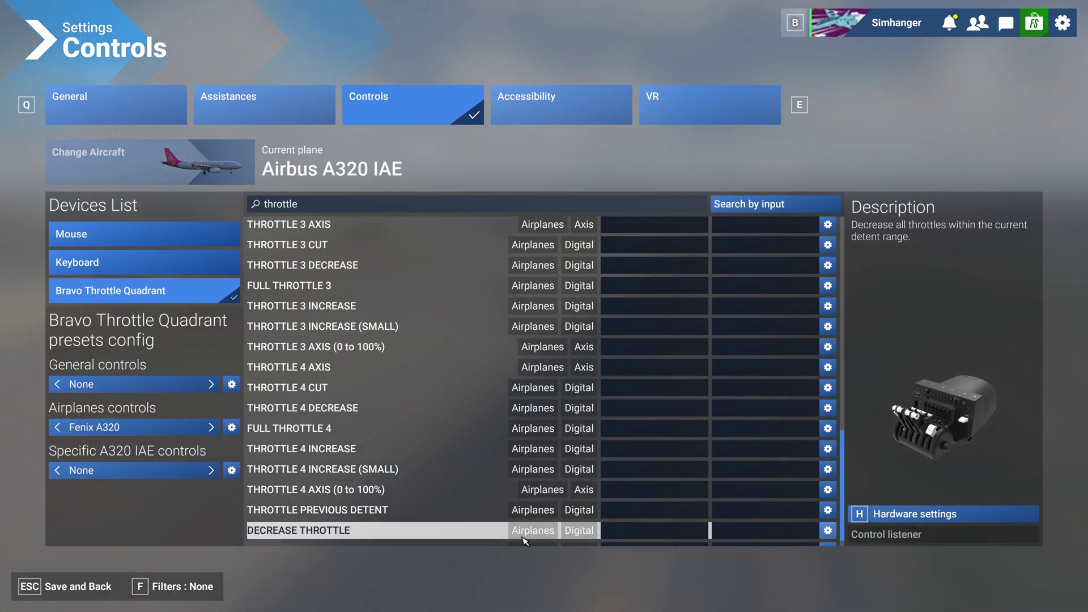
scroll(647, 537, "down", 1)
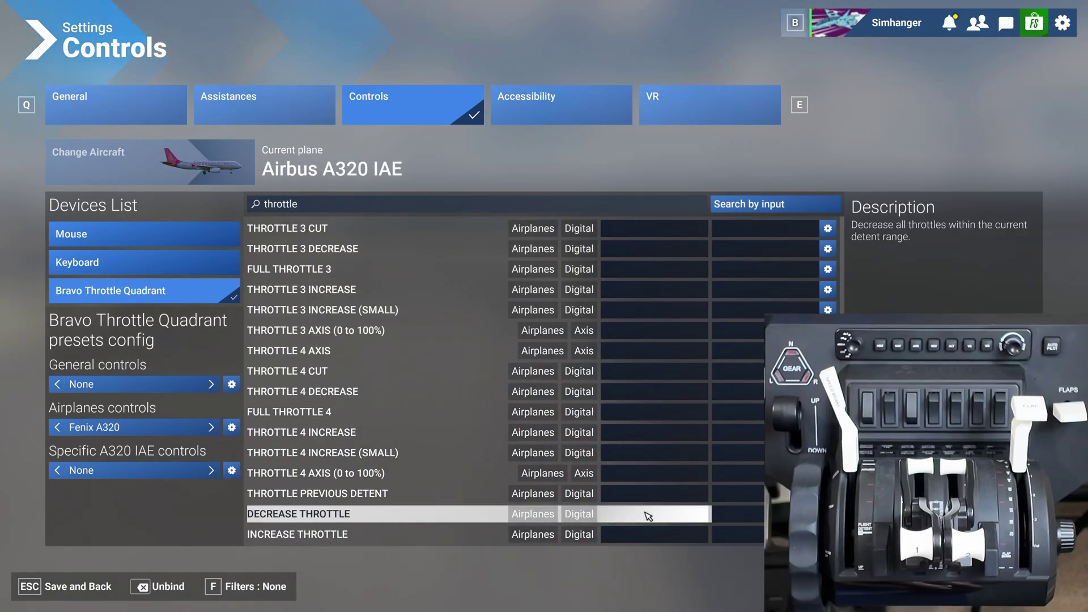
left_click(647, 517)
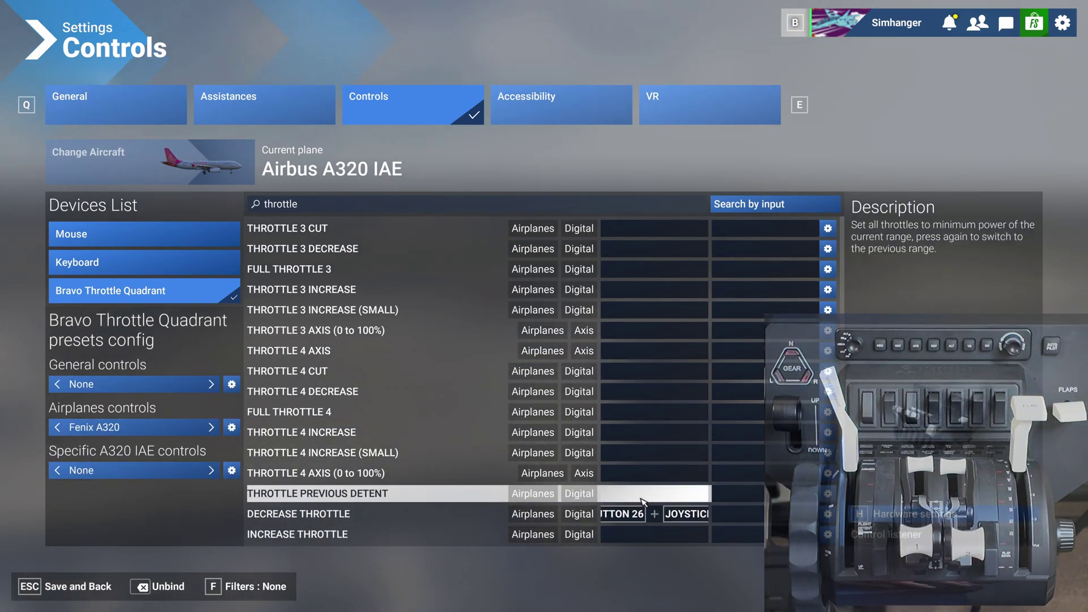
left_click(828, 515)
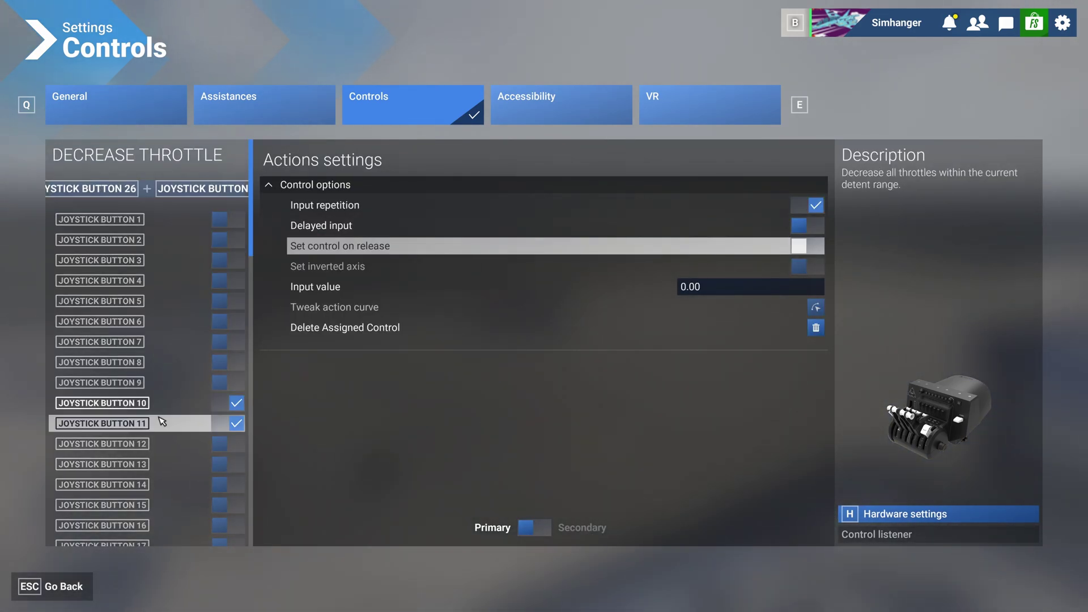
- Verify DECREASE THROTTLE keeps buttons 26 and 27, then return to the binding list
scroll(183, 421, "down", 6)
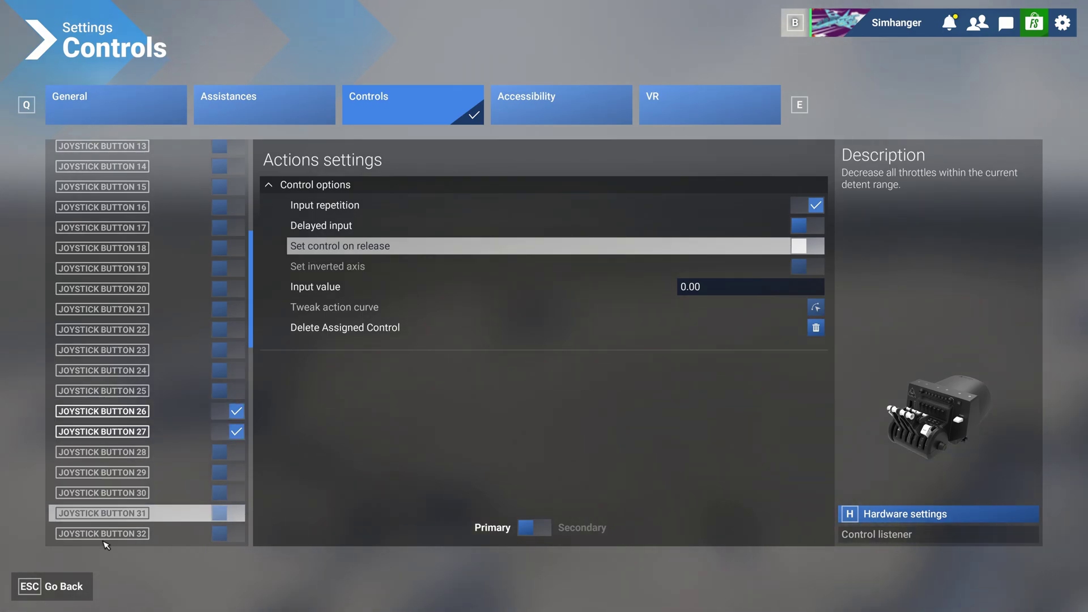
left_click(59, 588)
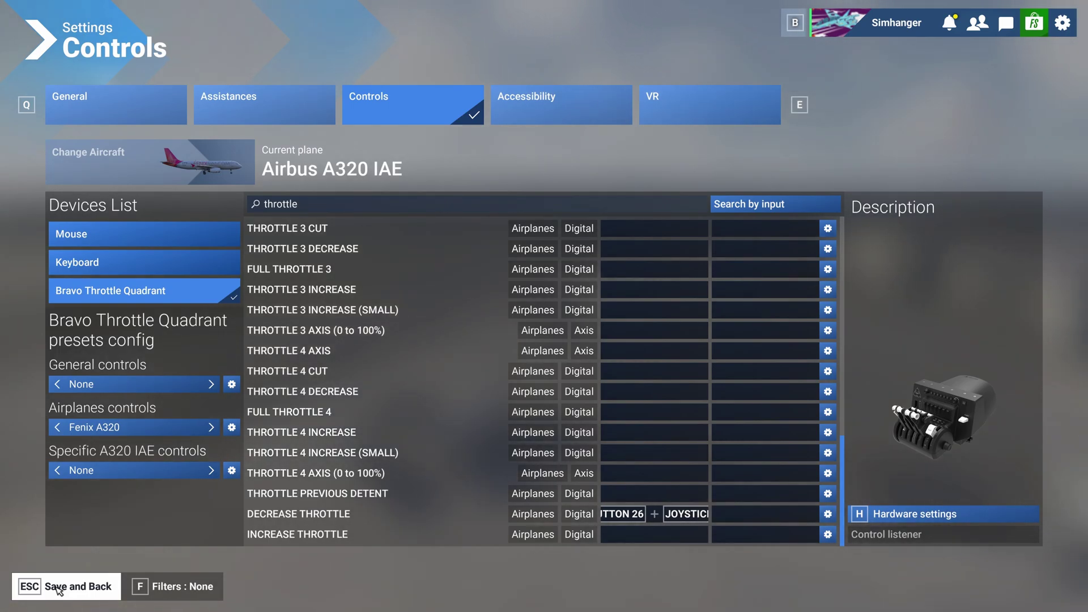
- Save the Fenix A320 bindings, exit controls settings, and open the MCDU SIMULATOR CONTROL page
left_click(59, 587)
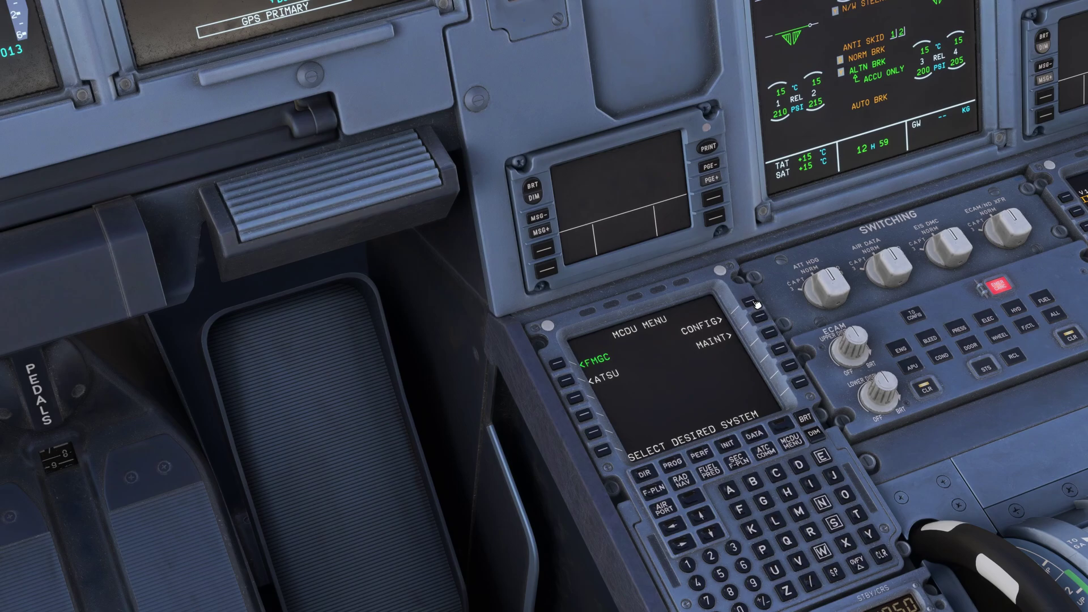
left_click(754, 302)
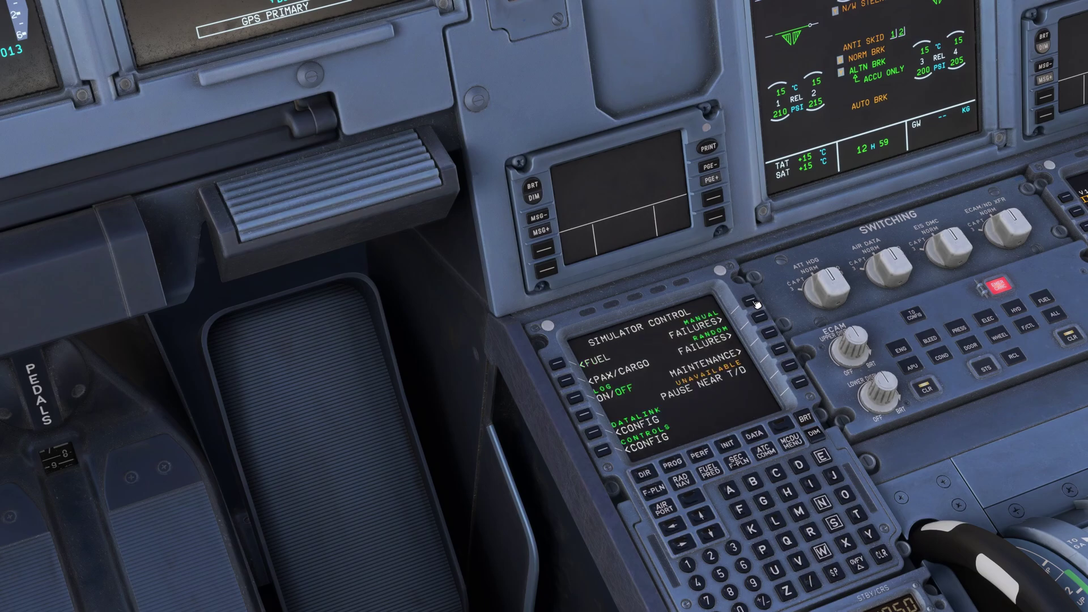